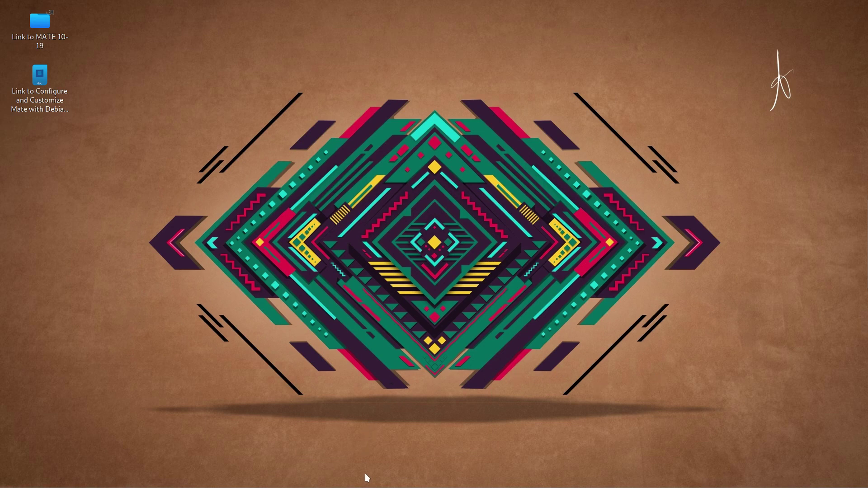
Slide up the auto-hide bottom panel to show its launchers, recorder window button and clock
mouse_move(397, 487)
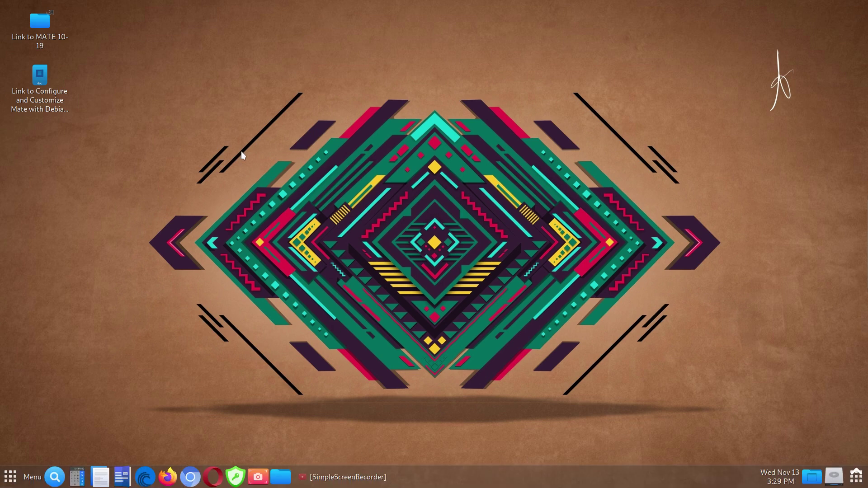
View Debian Mate Desktop.png from the Link to MATE 10-19 folder full screen, then exit full screen
double_click(44, 26)
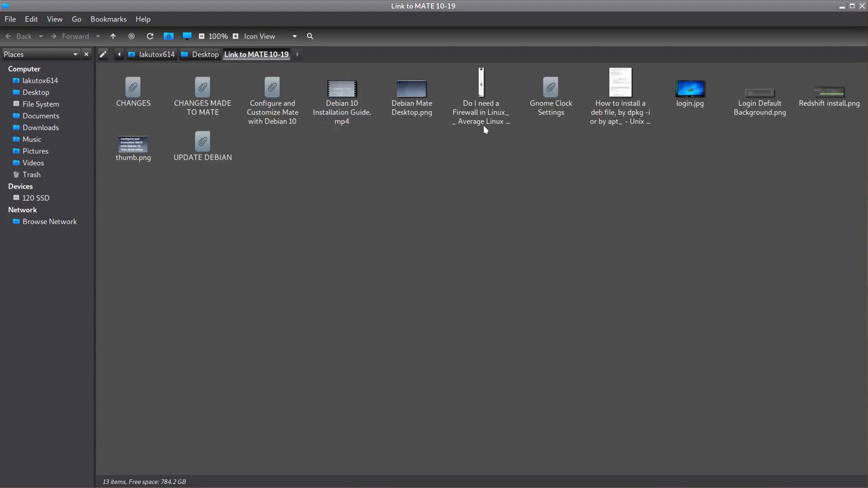
double_click(416, 112)
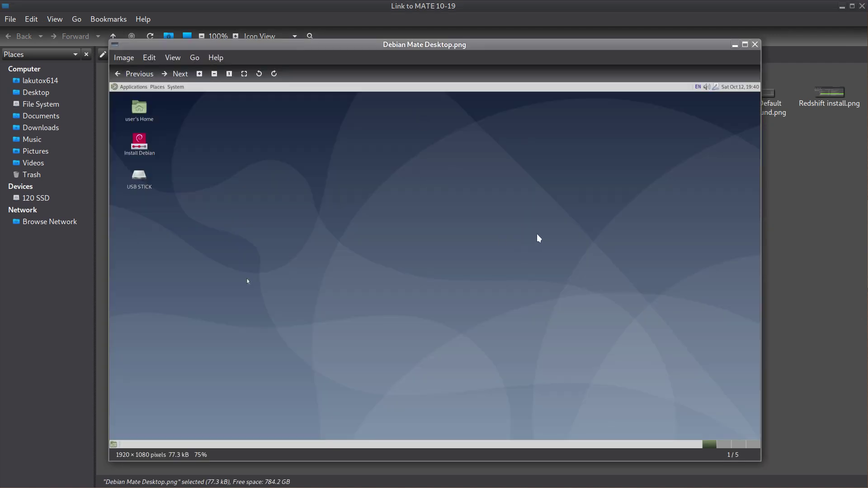
double_click(536, 238)
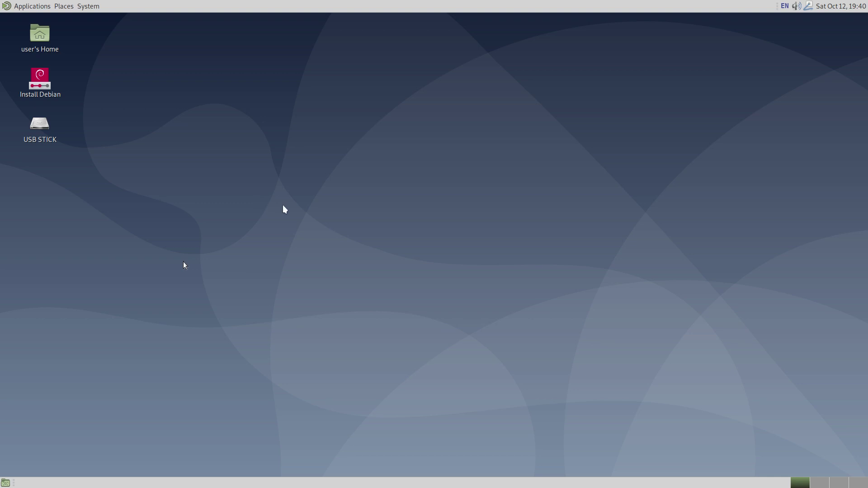
key("Escape")
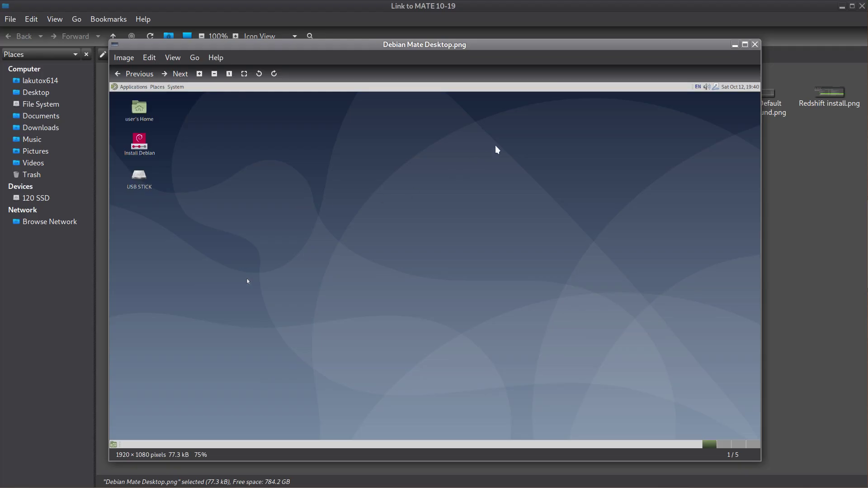
Close the screenshot viewer and minimize the Link to MATE 10-19 folder, showing the bottom panel
left_click(755, 45)
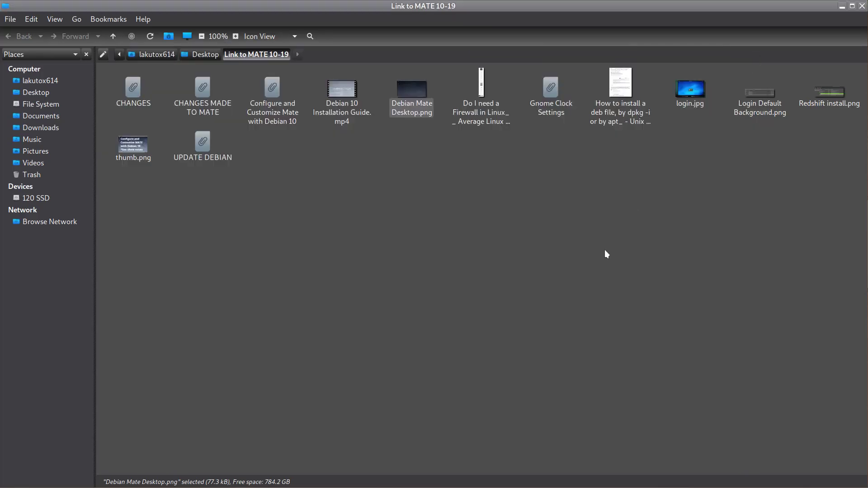
left_click(842, 6)
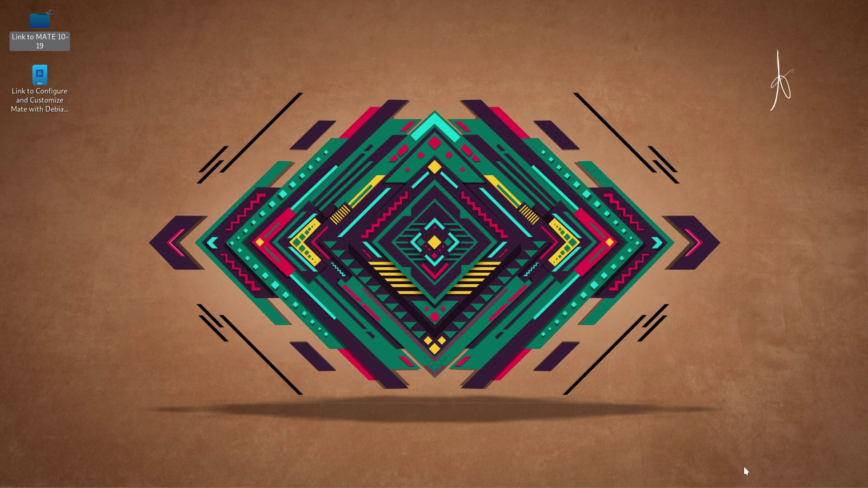
mouse_move(393, 487)
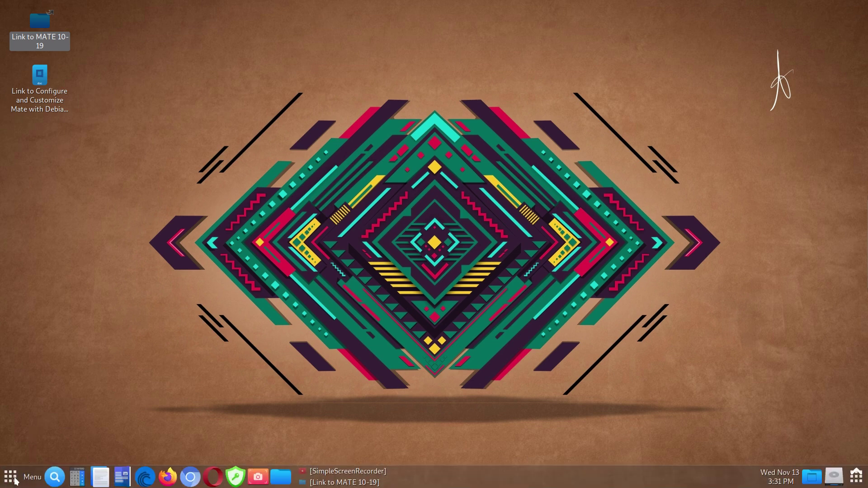
left_click(15, 480)
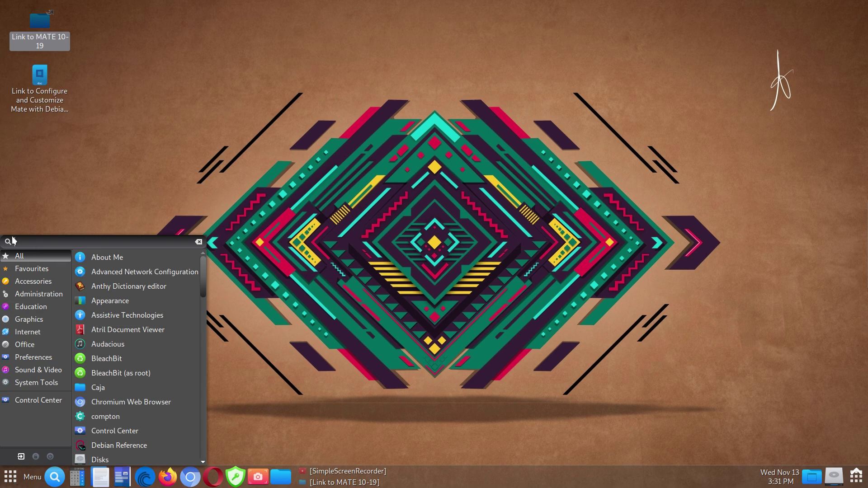
left_click(34, 271)
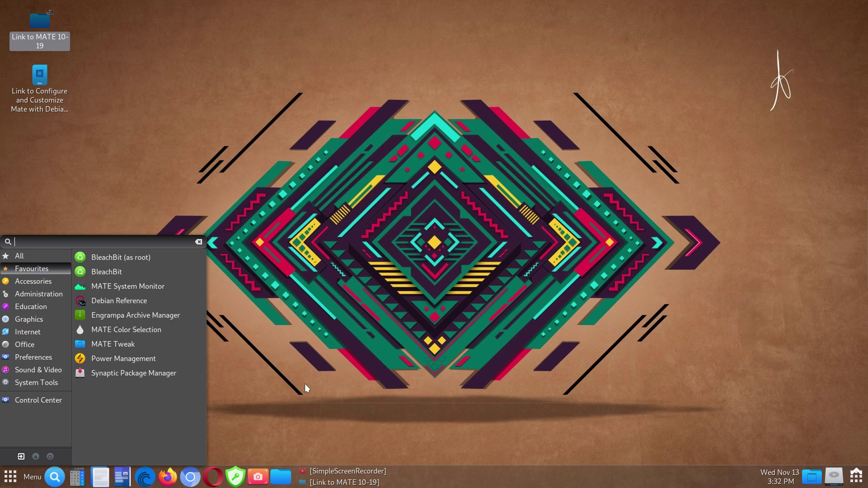
left_click(288, 387)
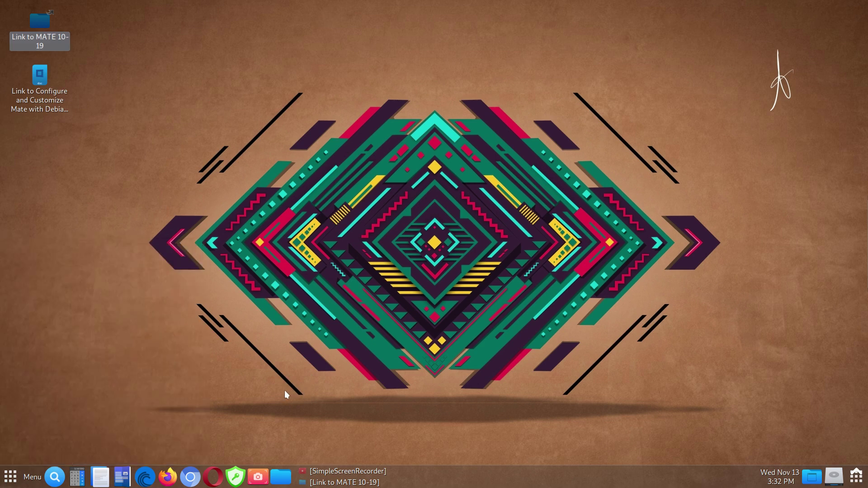
left_click(856, 481)
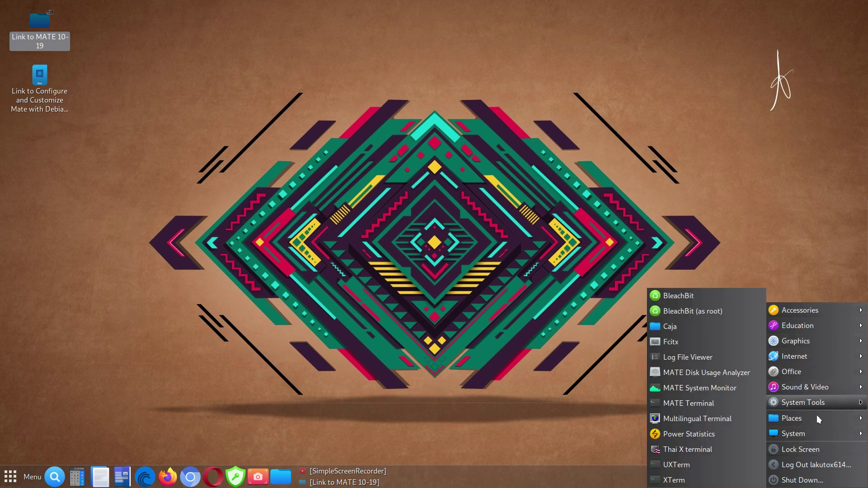
mouse_move(819, 434)
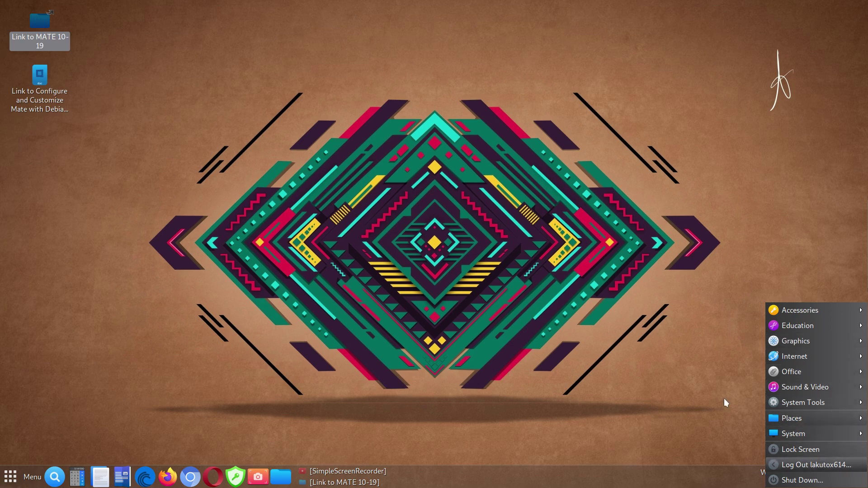
left_click(669, 385)
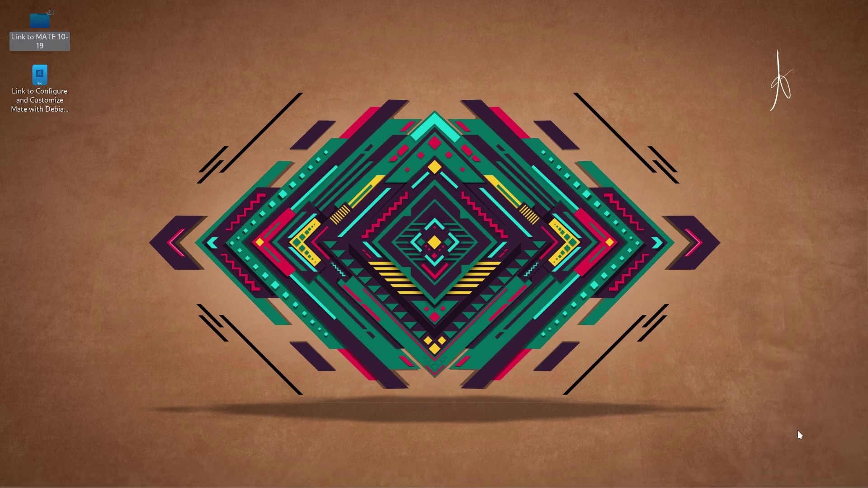
mouse_move(865, 487)
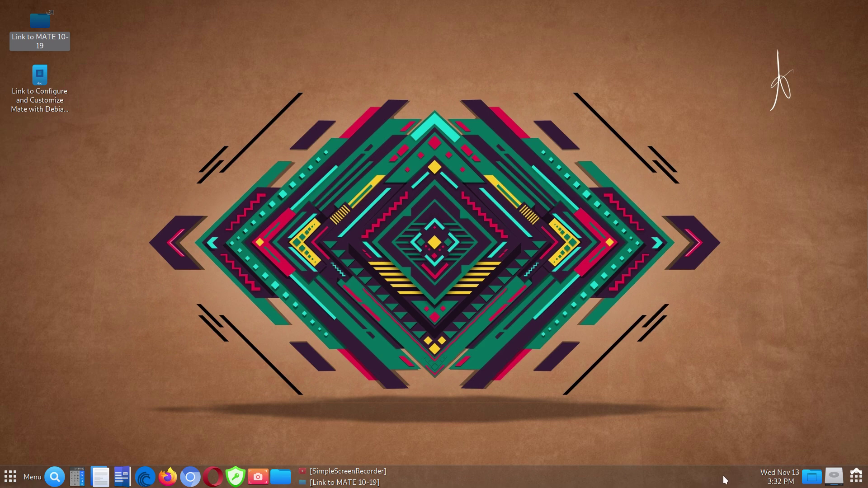
Open Add to Panel from the bottom panel's menu and browse applets like Clock, Command, Brisk Menu
right_click(700, 476)
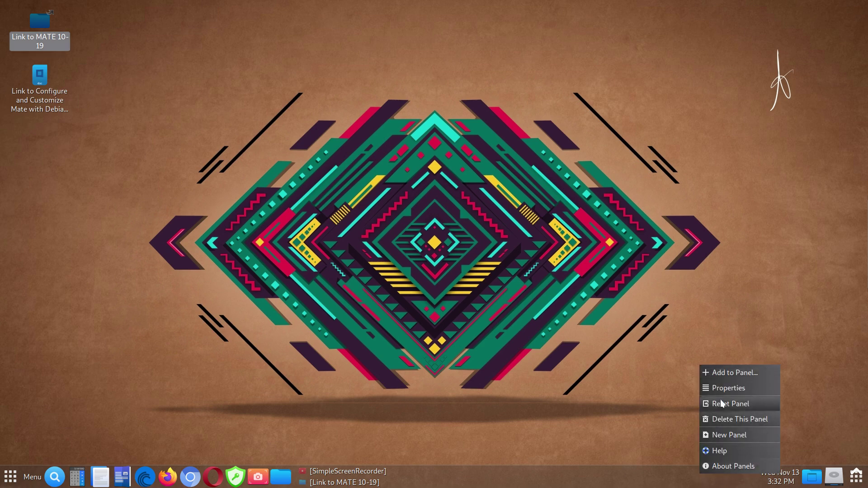
left_click(723, 372)
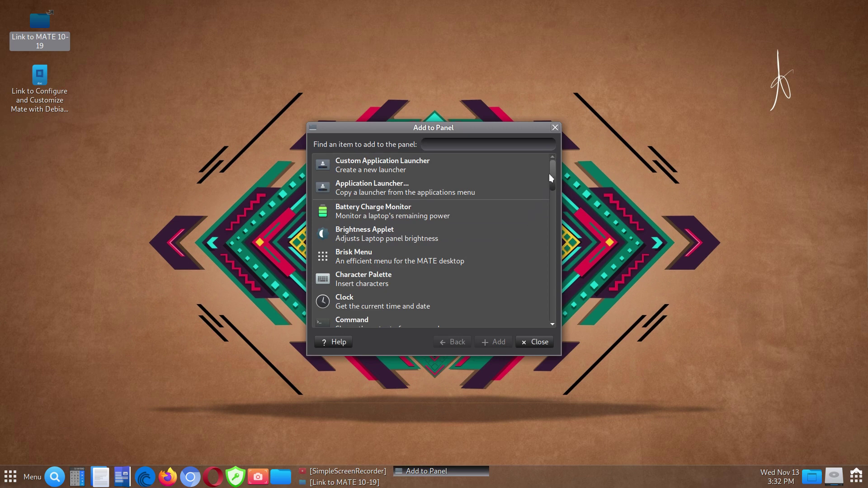
scroll(552, 172, "down", 1)
scroll(552, 174, "up", 1)
left_click_drag(553, 188, 552, 269)
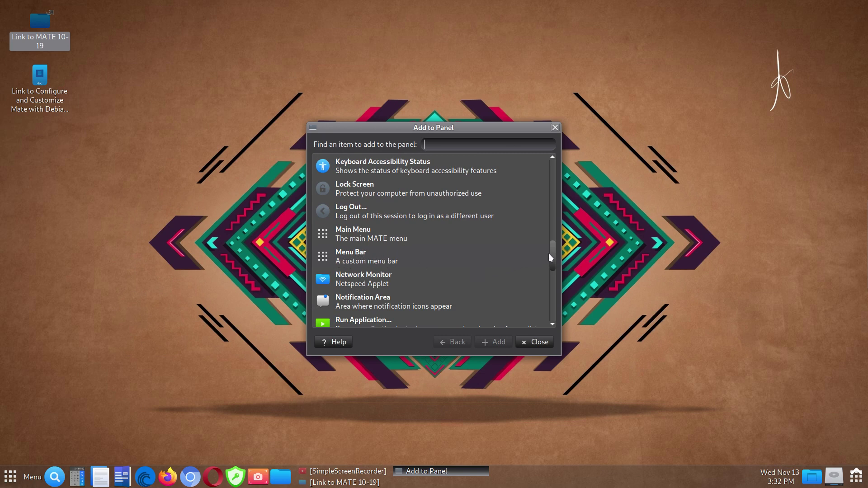
scroll(512, 270, "down", 1)
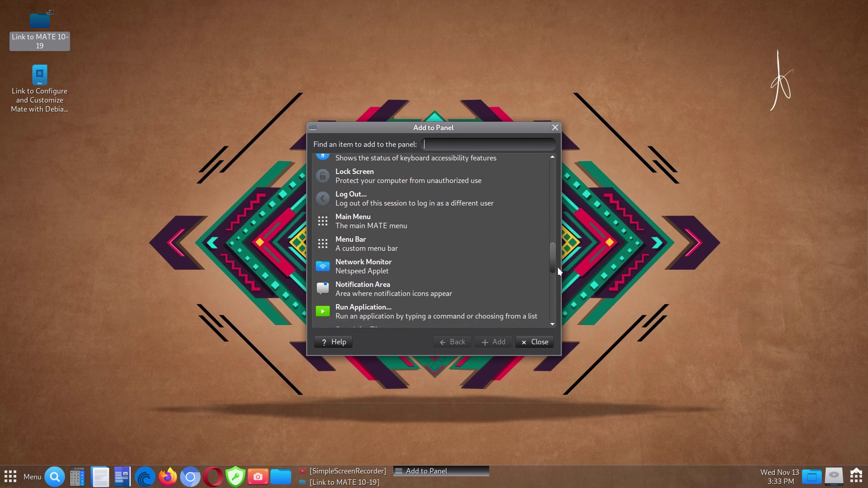
mouse_move(862, 227)
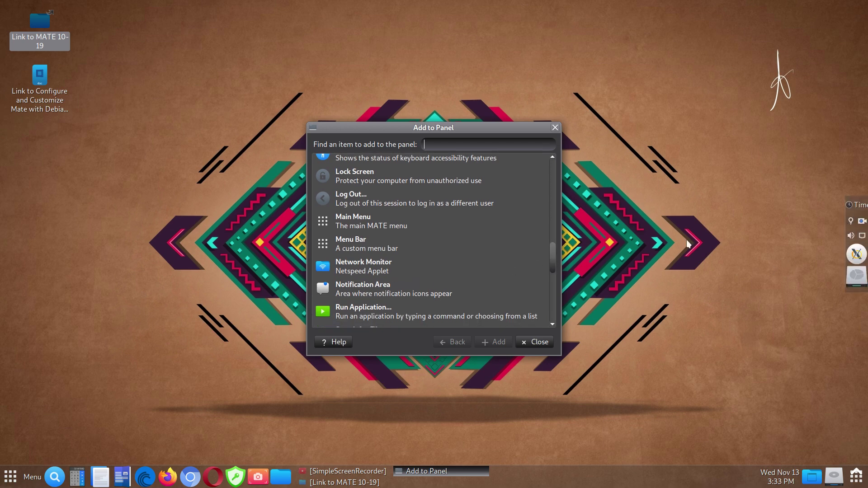
left_click_drag(551, 249, 560, 181)
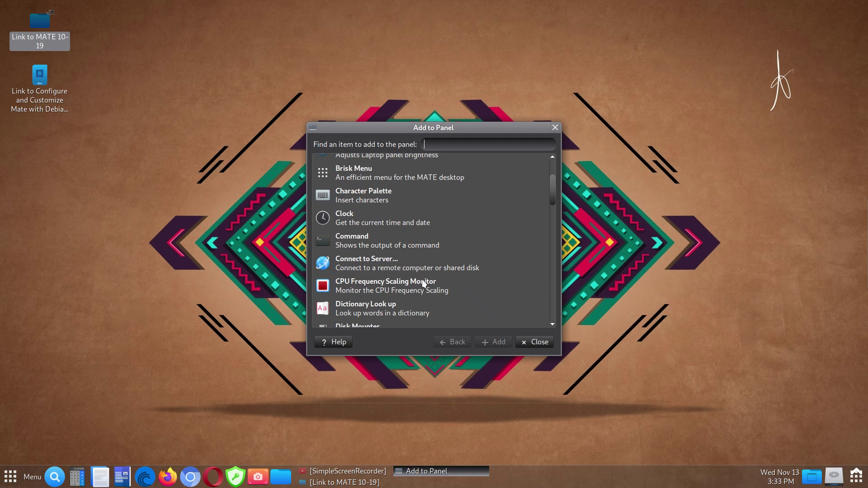
scroll(423, 281, "down", 2)
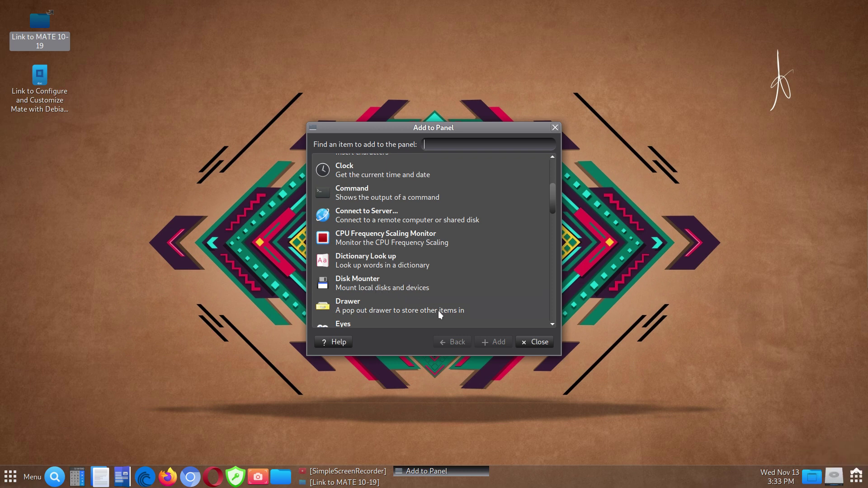
scroll(442, 305, "down", 4)
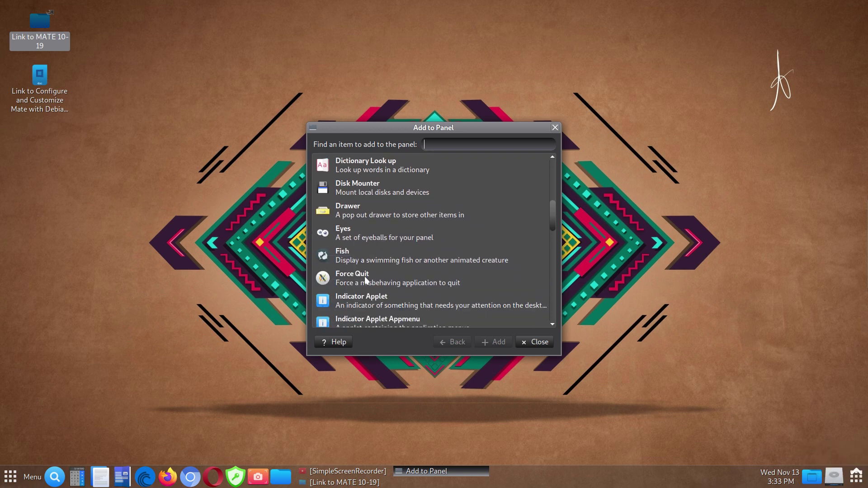
left_click_drag(421, 284, 857, 255)
scroll(435, 278, "down", 2)
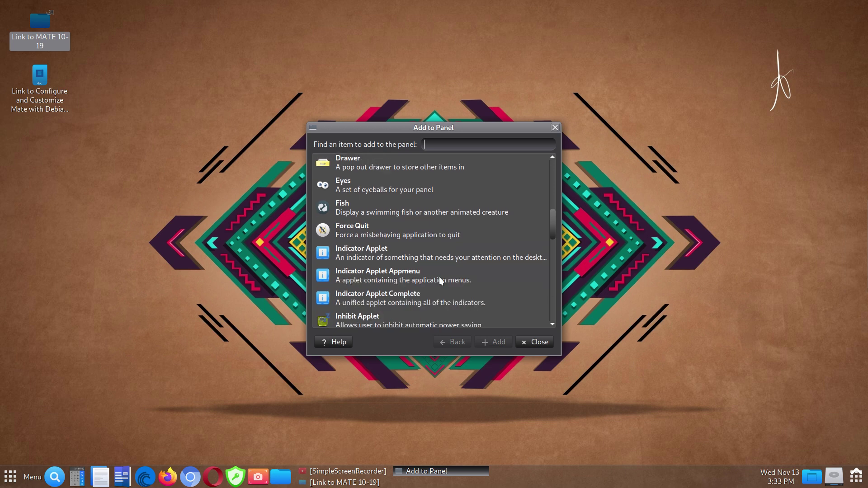
scroll(441, 281, "down", 1)
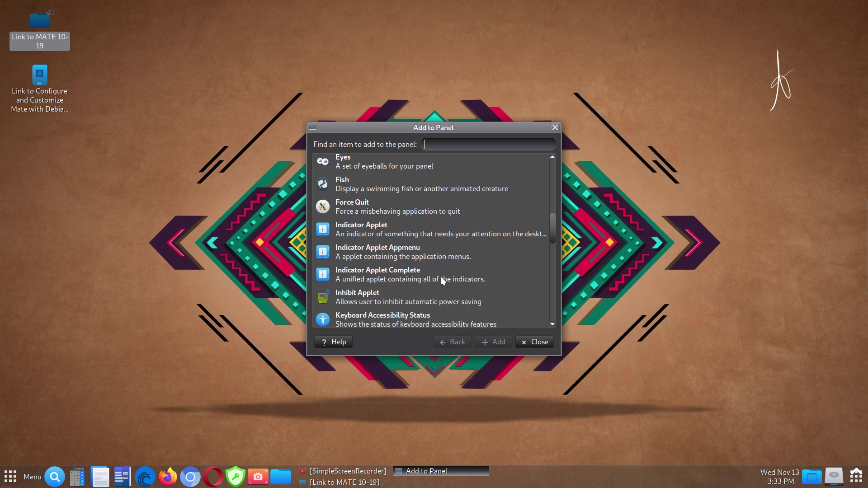
scroll(443, 279, "down", 1)
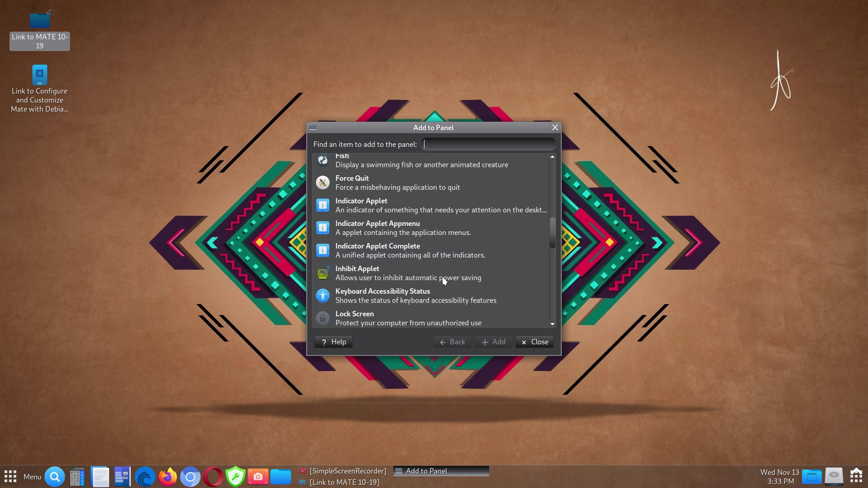
scroll(442, 282, "down", 1)
scroll(442, 281, "down", 1)
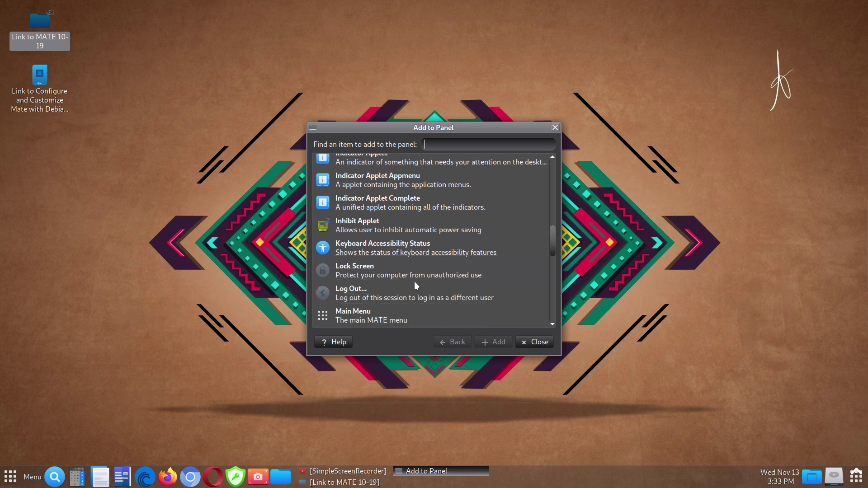
scroll(393, 298, "down", 5)
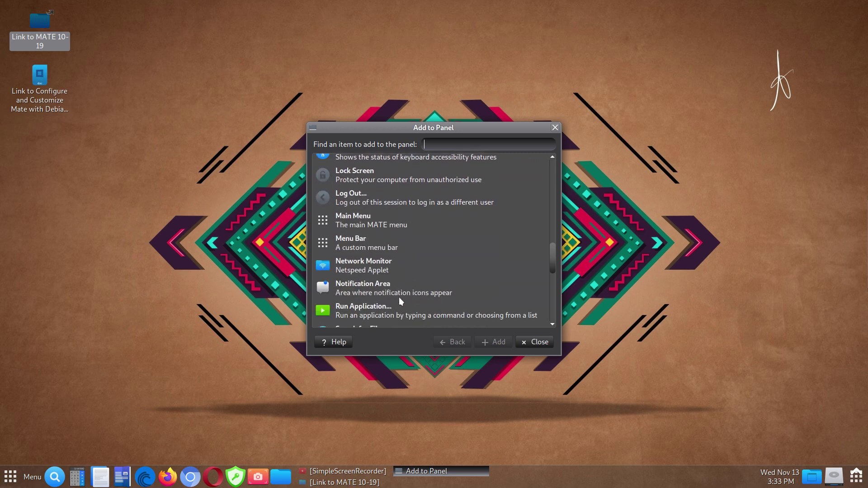
scroll(400, 297, "down", 1)
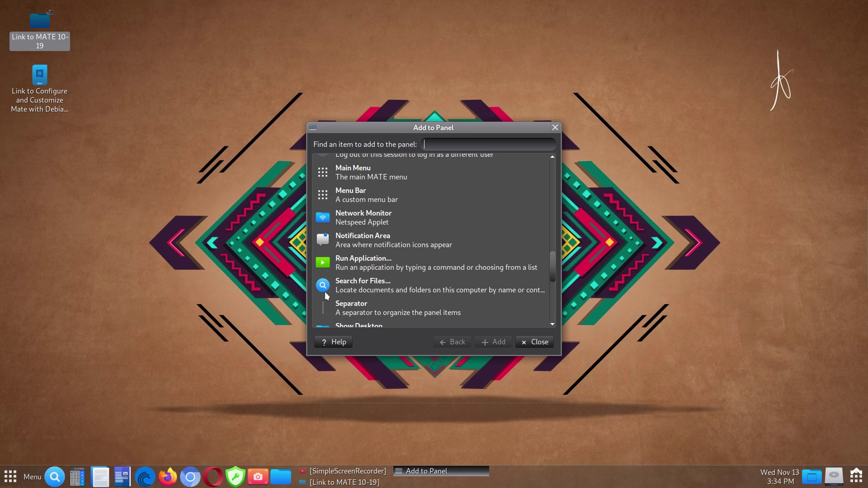
scroll(424, 308, "down", 1)
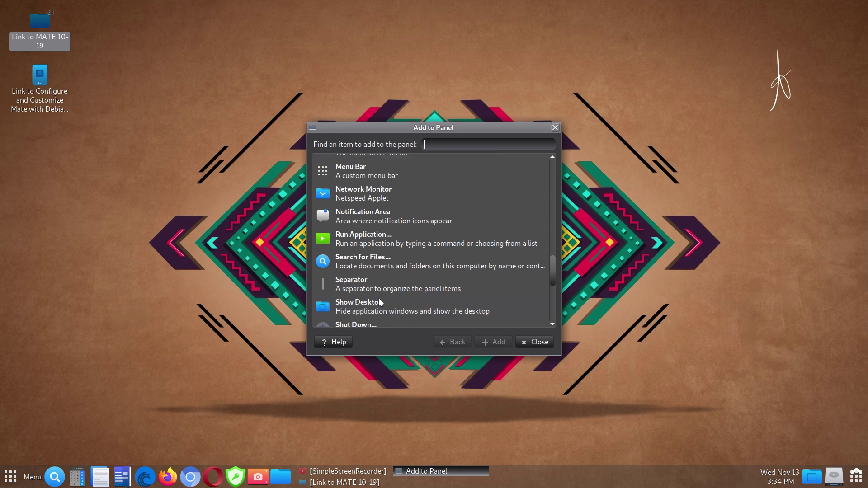
scroll(384, 304, "down", 1)
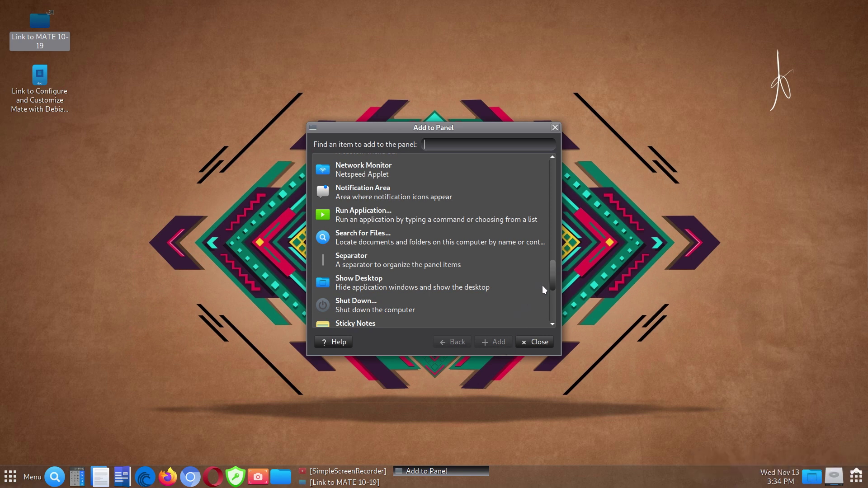
left_click_drag(552, 279, 554, 301)
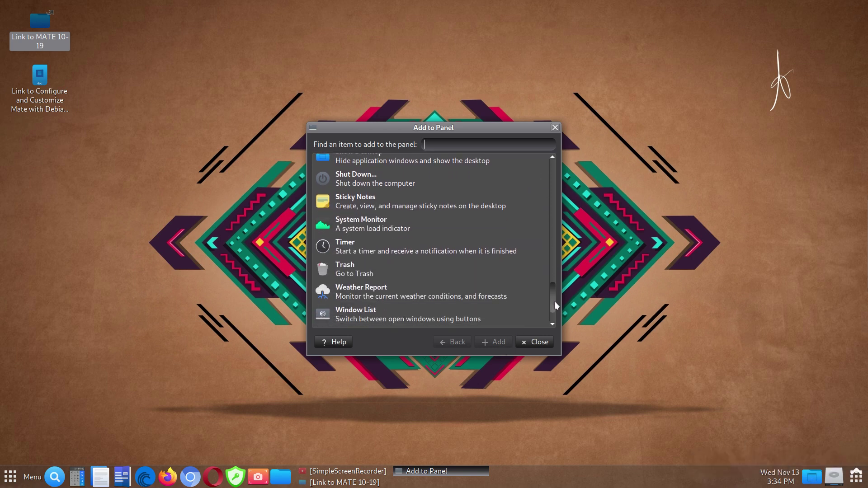
mouse_move(862, 208)
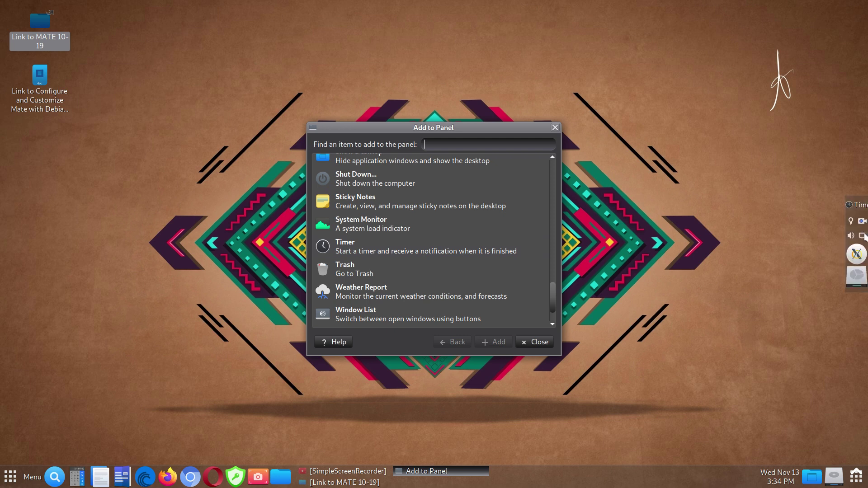
right_click(862, 208)
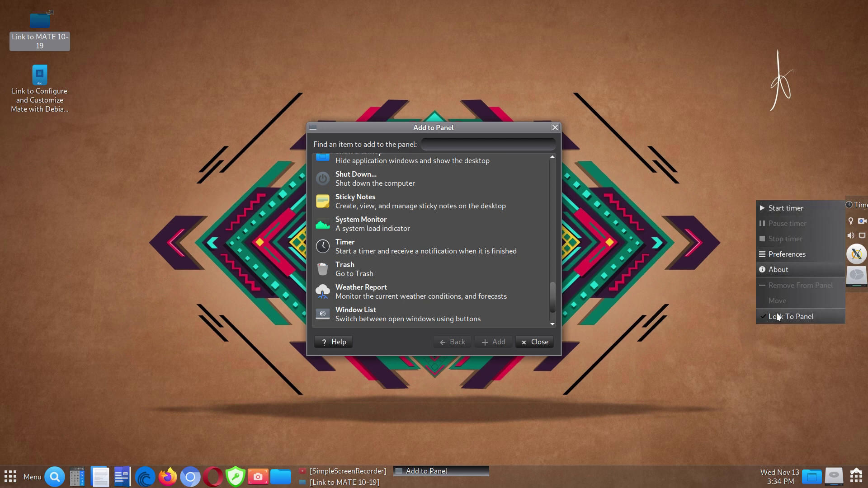
left_click(708, 292)
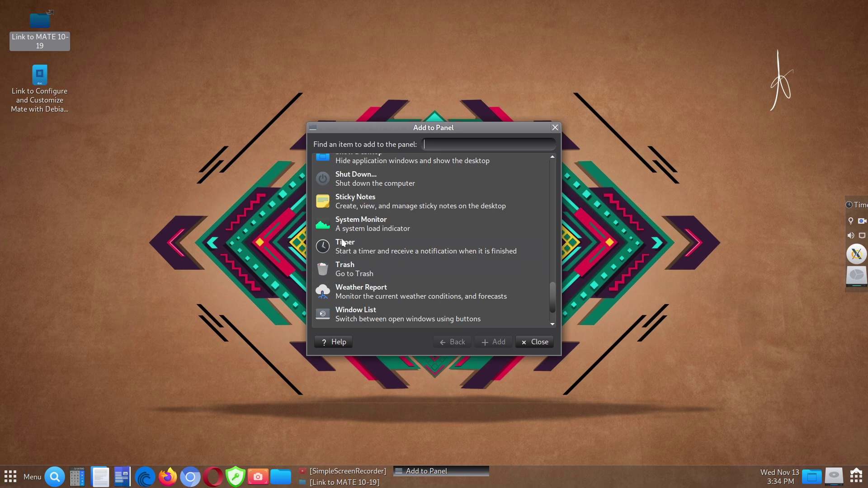
Close the Add to Panel dialog, leaving the Timer applet on the right-side panel
left_click(206, 295)
mouse_move(4, 312)
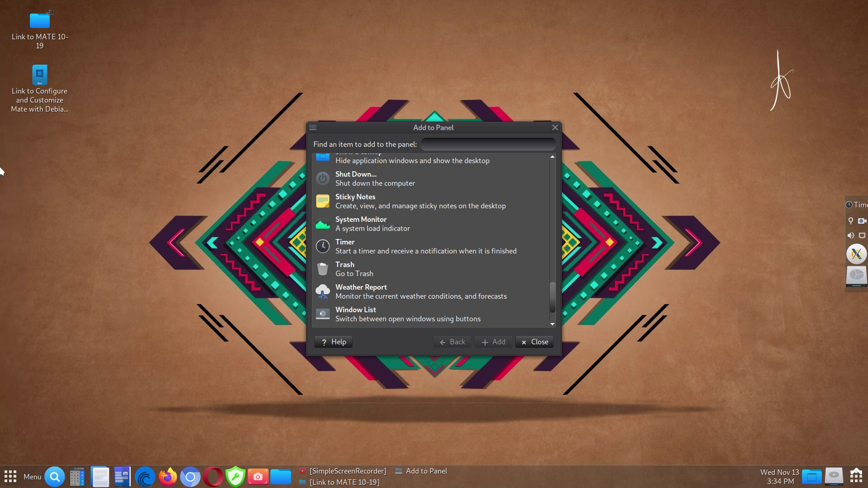
mouse_move(2, 196)
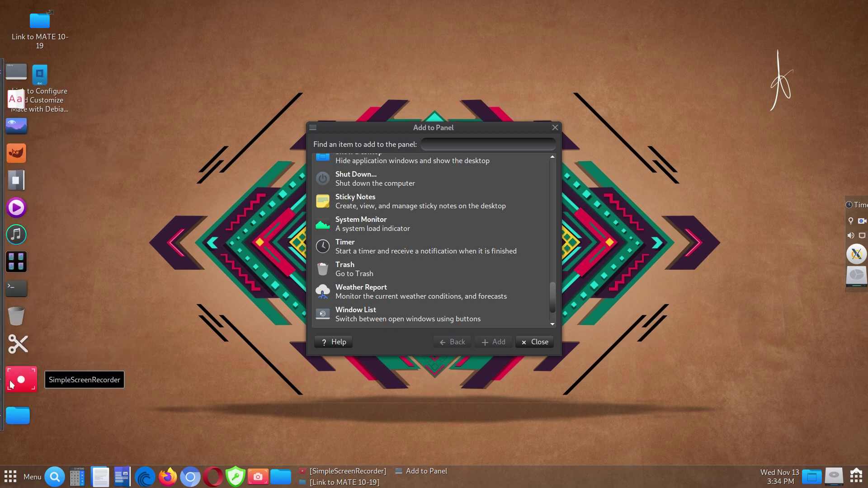
left_click(555, 296)
left_click(539, 342)
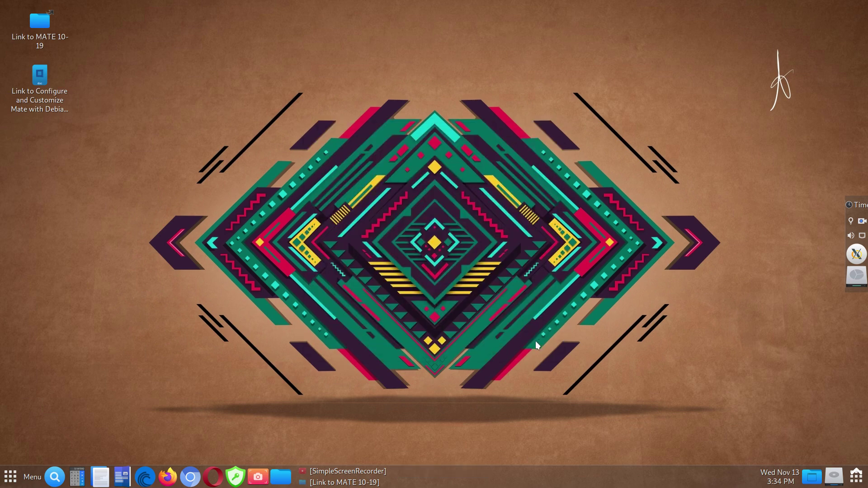
Open Properties for the bottom panel: Bottom orientation, 50-pixel size, Expand and Autohide on
right_click(496, 477)
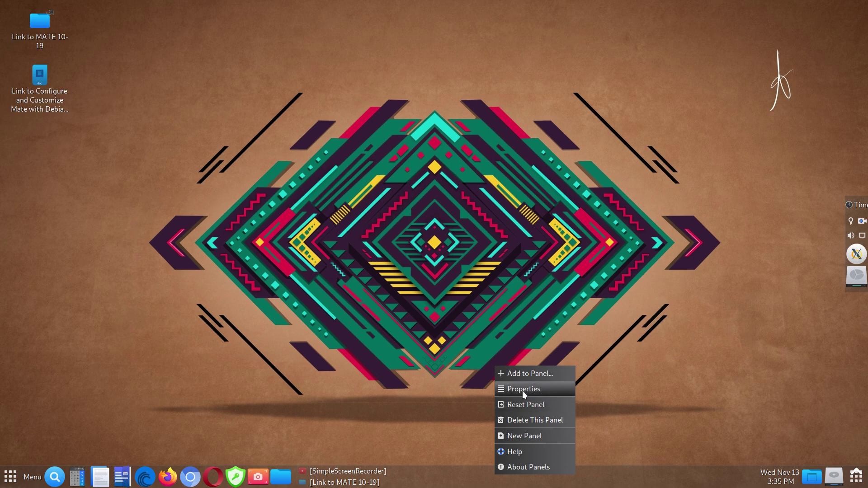
left_click(425, 456)
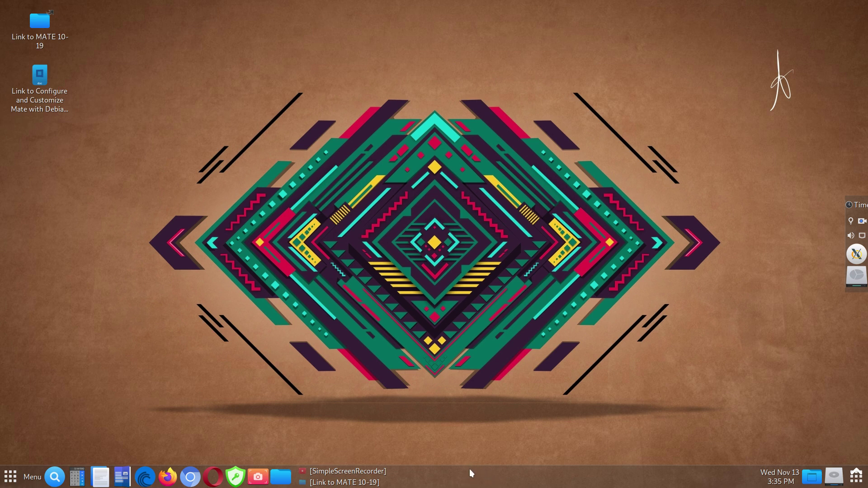
right_click(499, 477)
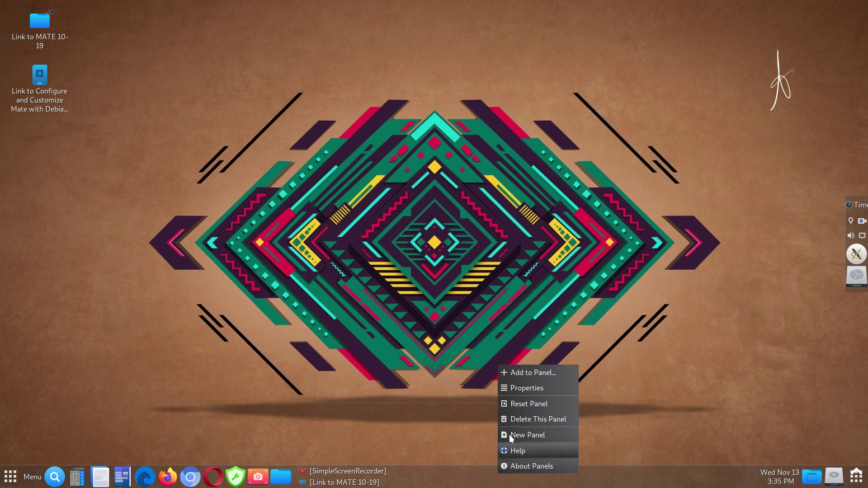
left_click(516, 389)
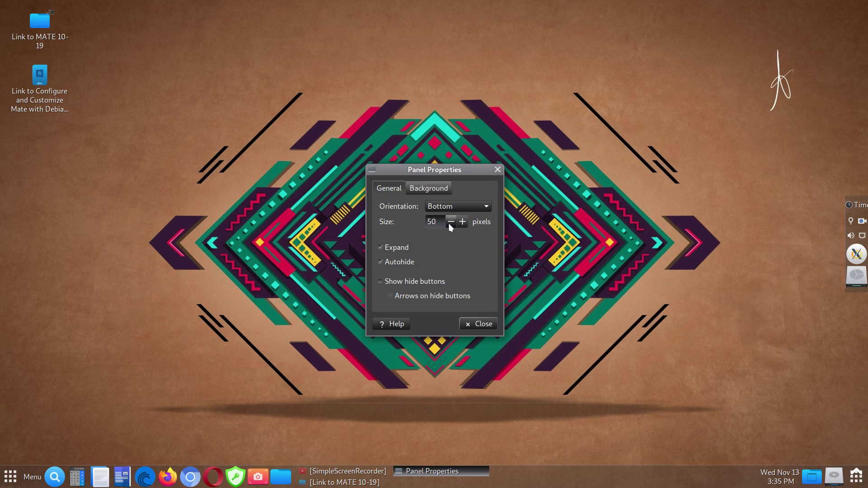
Try the panel at 43 pixels, restore it to 50, check the Background transparency, and close
left_click(450, 222)
left_click(451, 222)
left_click(451, 222)
left_click(450, 222)
left_click(450, 222)
left_click(451, 222)
left_click(451, 223)
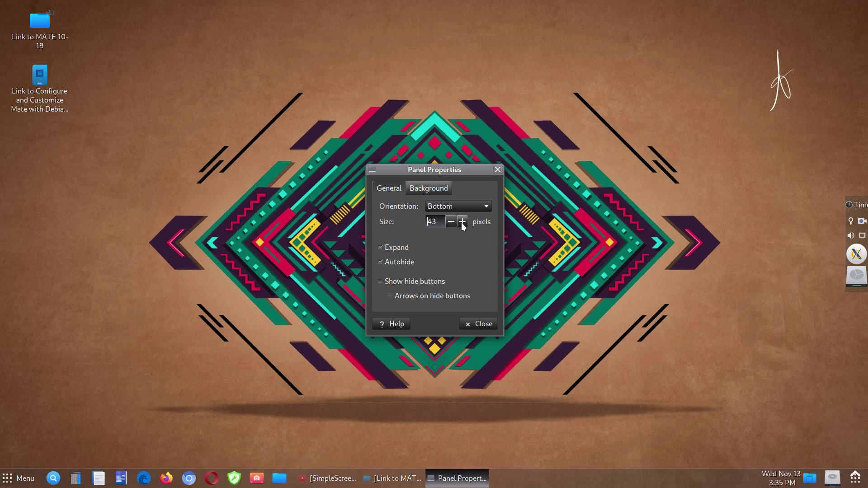
left_click(462, 222)
left_click(462, 222)
left_click(461, 222)
left_click(461, 222)
left_click(462, 222)
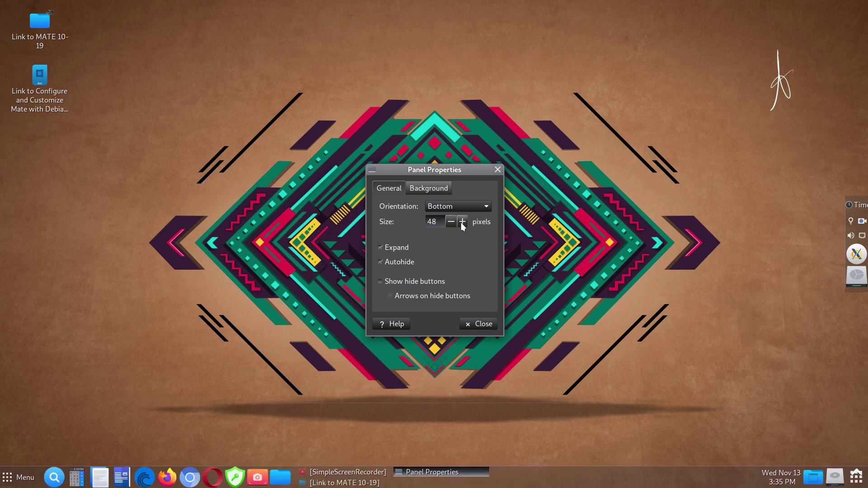
left_click(462, 222)
left_click(461, 222)
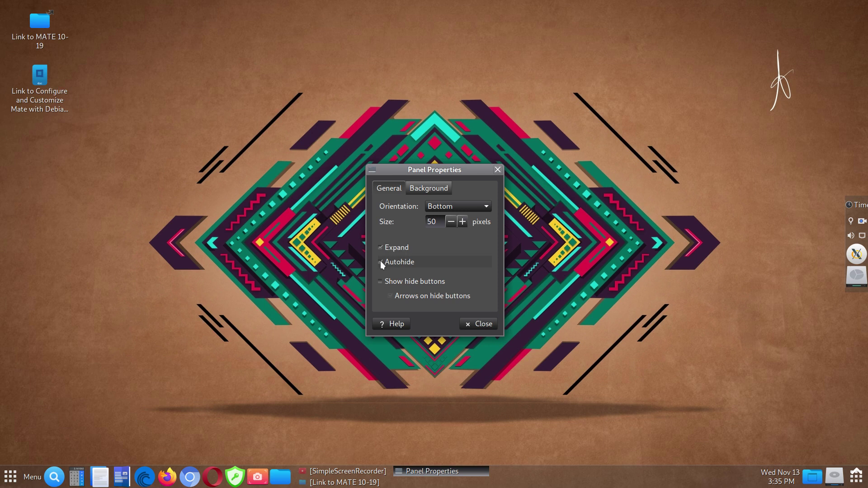
left_click(436, 188)
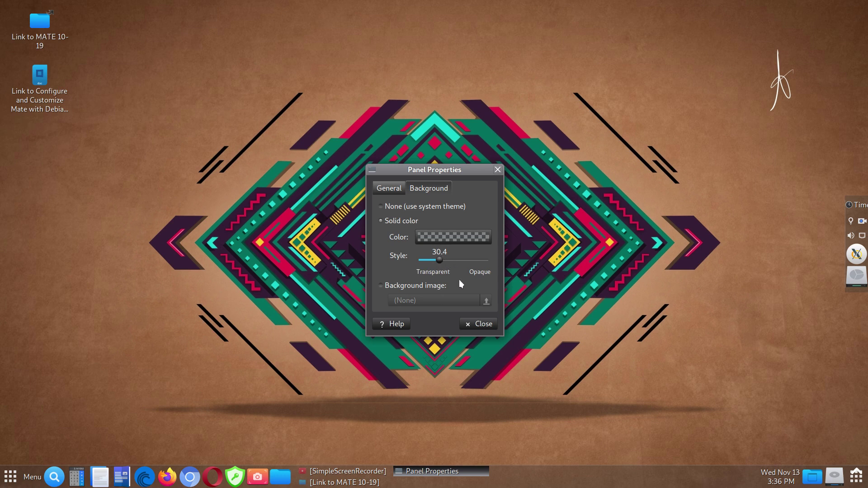
left_click(480, 325)
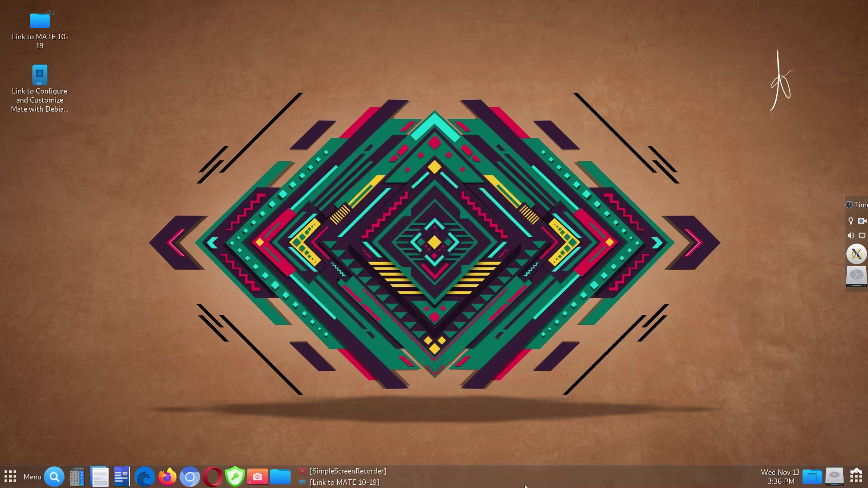
right_click(778, 482)
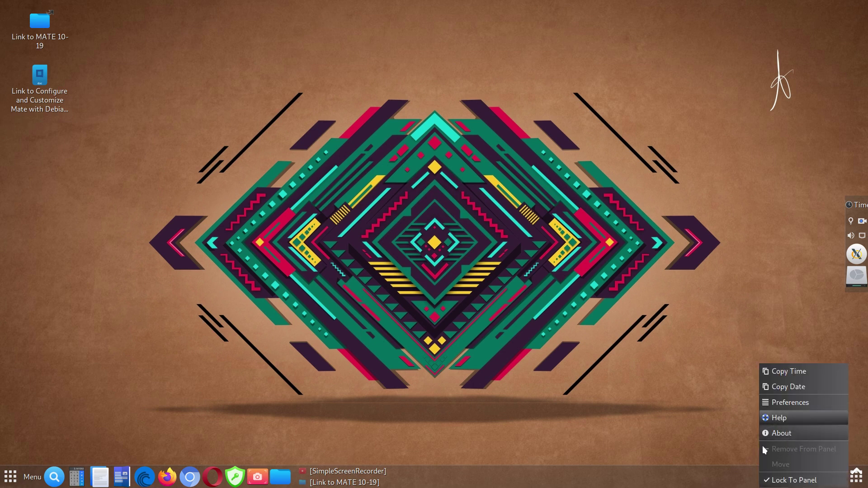
left_click(787, 402)
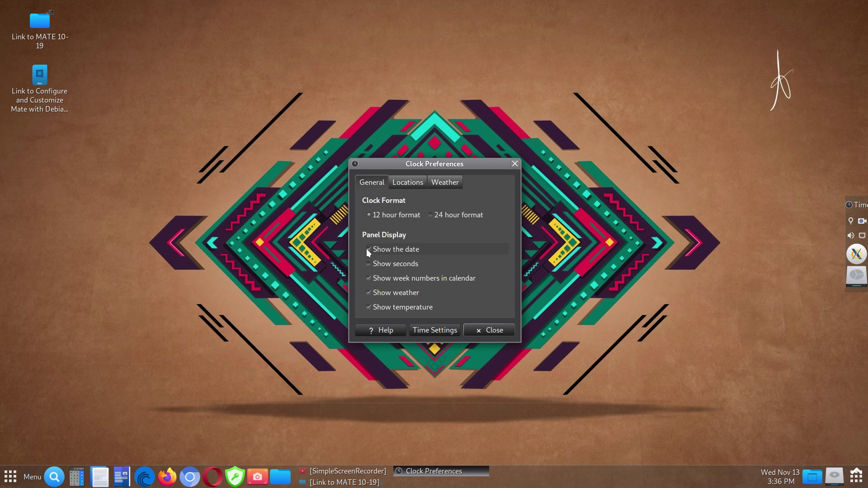
left_click(409, 182)
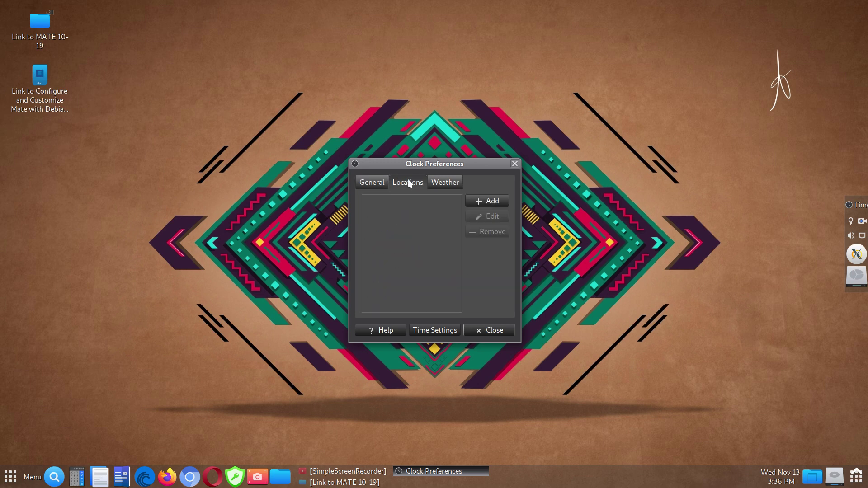
left_click(444, 183)
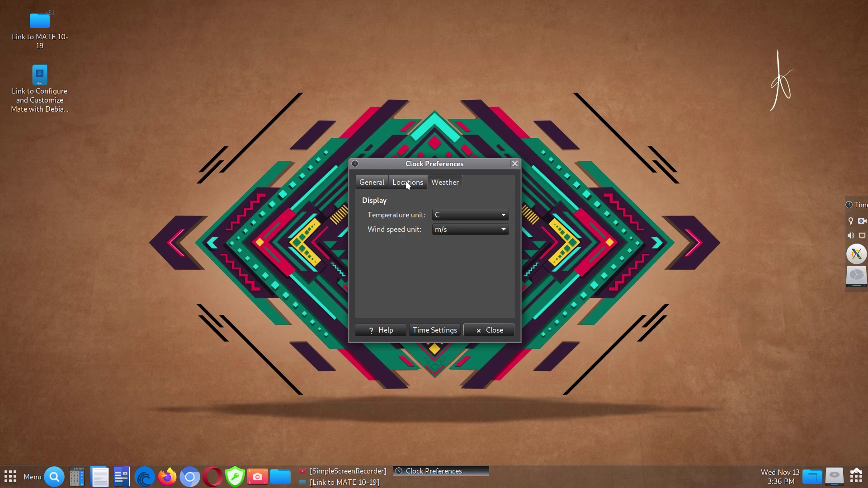
left_click(371, 183)
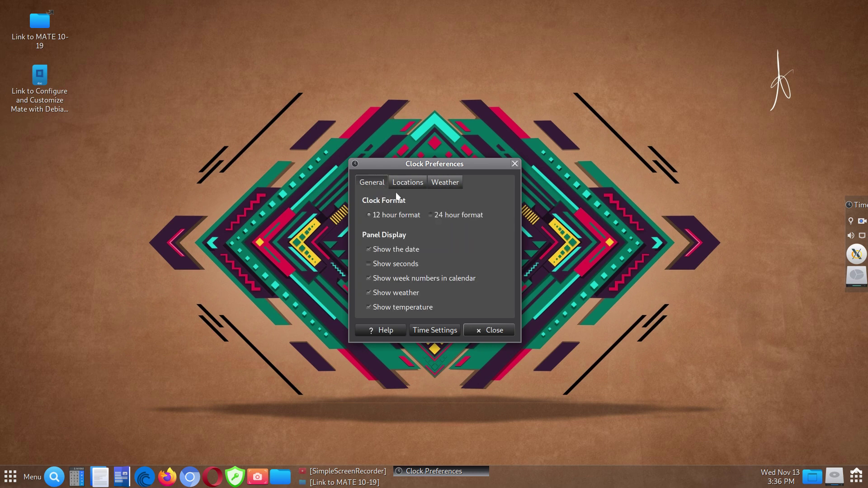
left_click(484, 330)
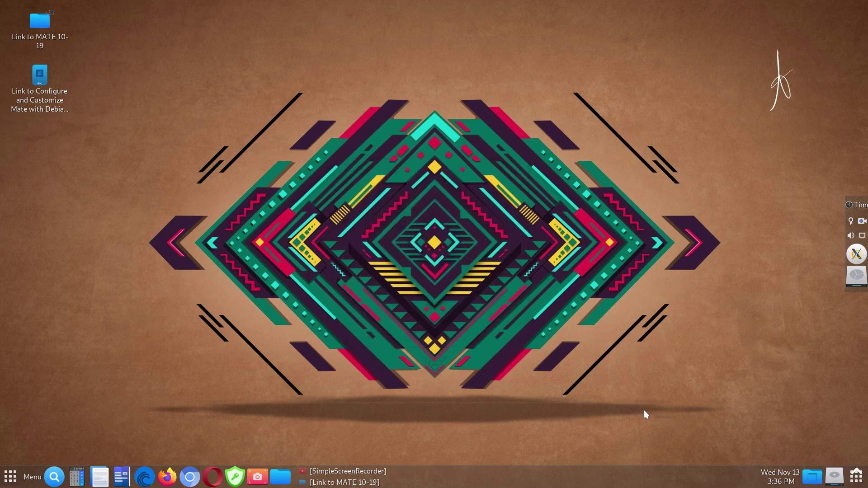
left_click(774, 478)
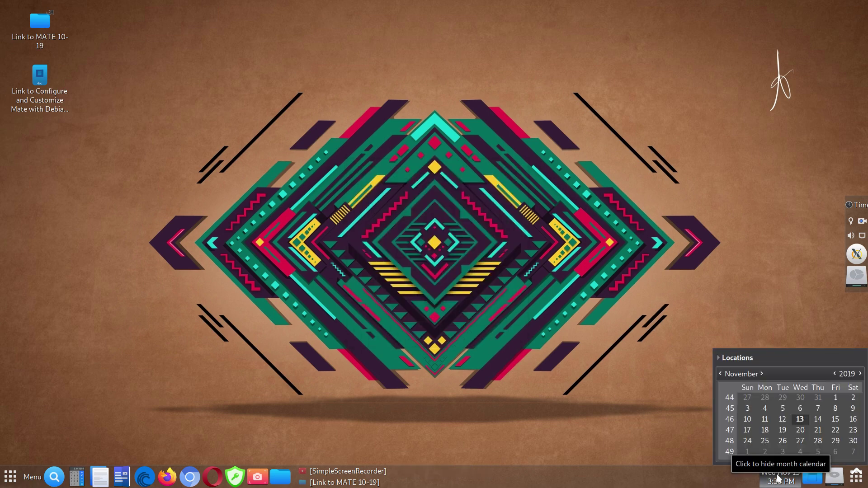
left_click(777, 476)
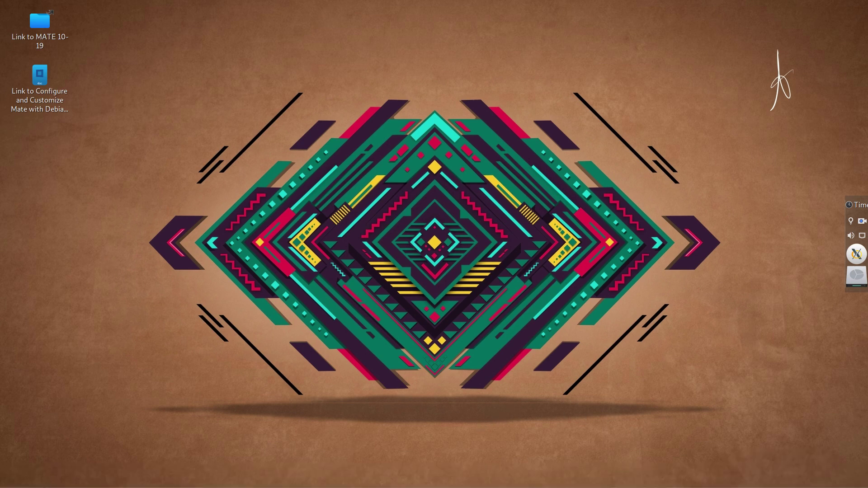
mouse_move(48, 487)
mouse_move(195, 486)
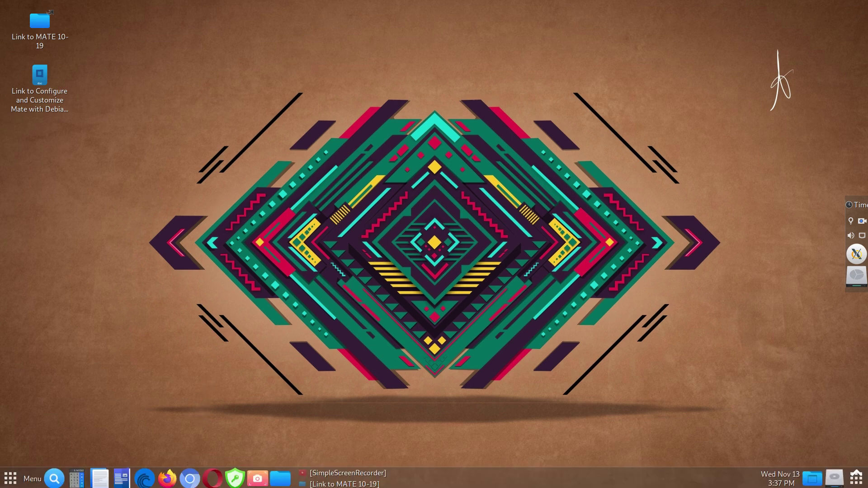
Restore the Link to MATE 10-19 folder window, search 'gtk' in the Menu, then dismiss it
left_click(312, 483)
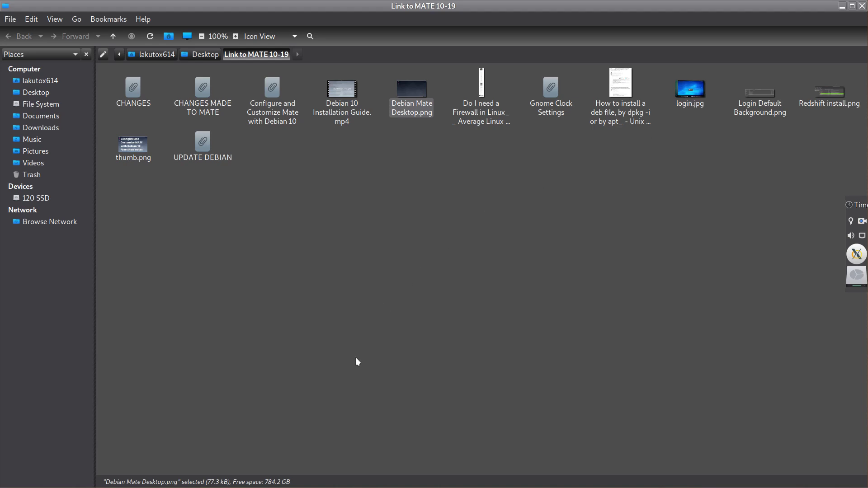
left_click(13, 481)
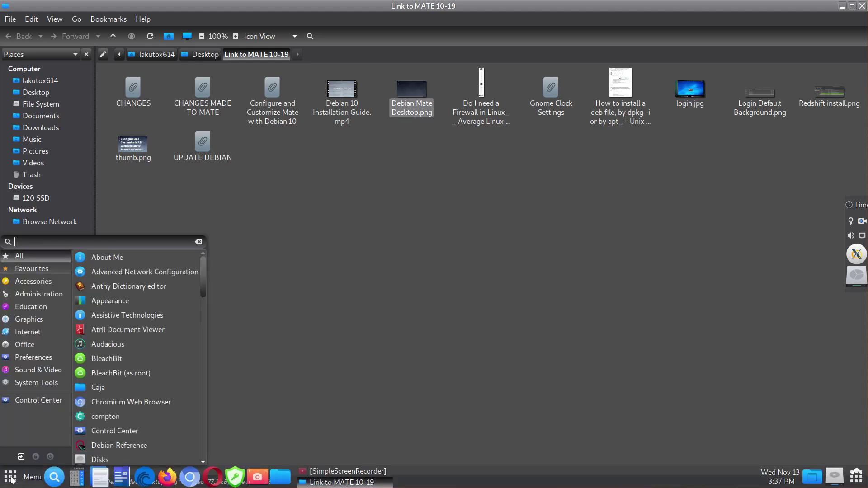
type("gtk")
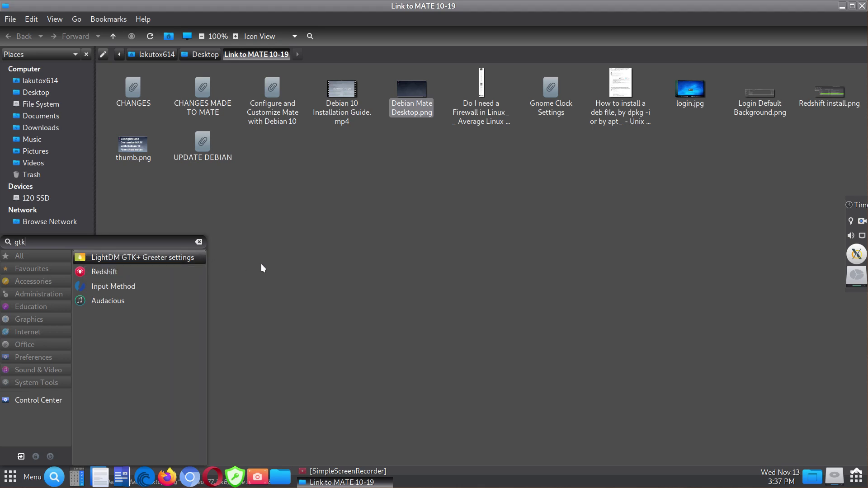
left_click(375, 278)
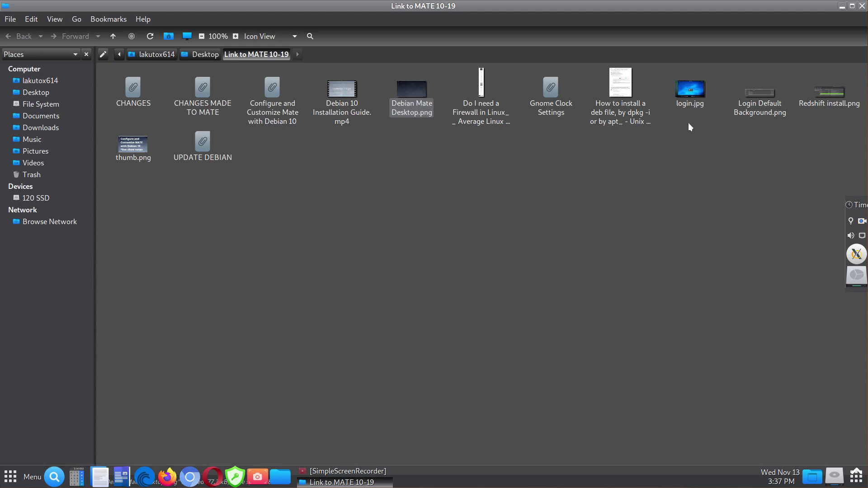
double_click(689, 90)
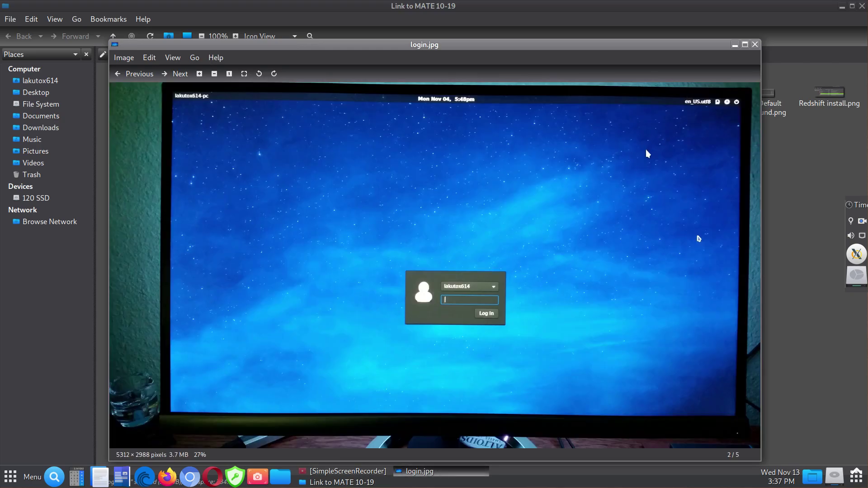
key("F11")
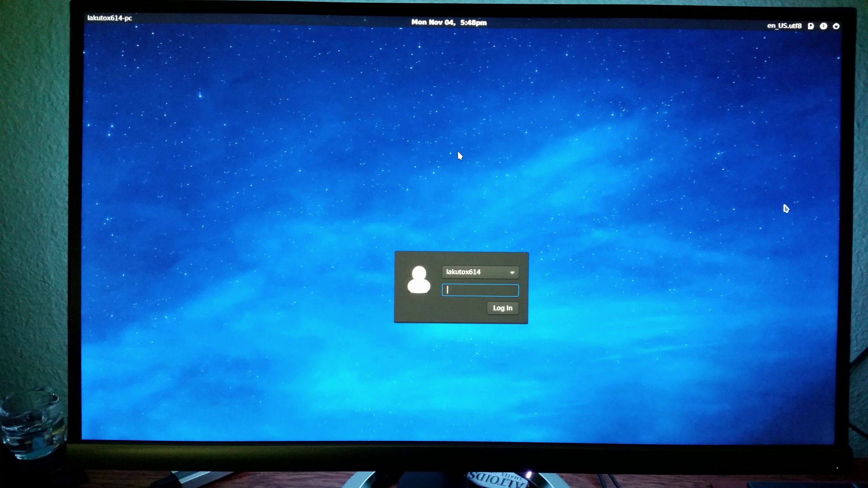
key("Escape")
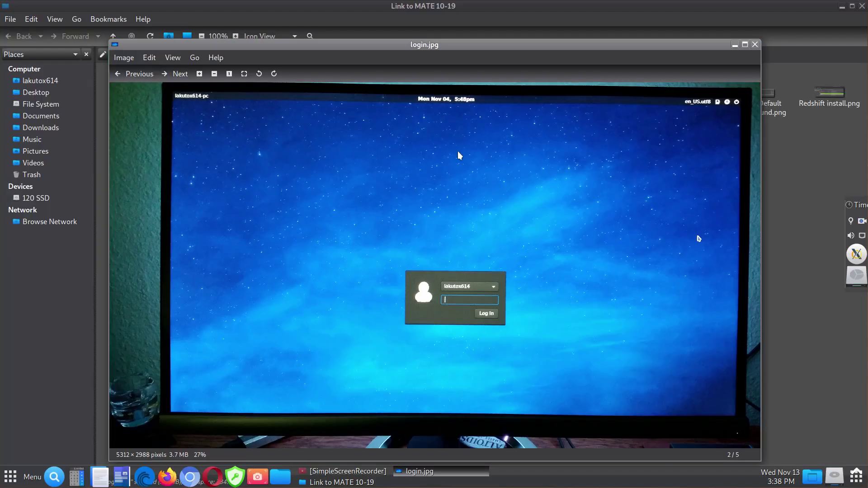
left_click(754, 44)
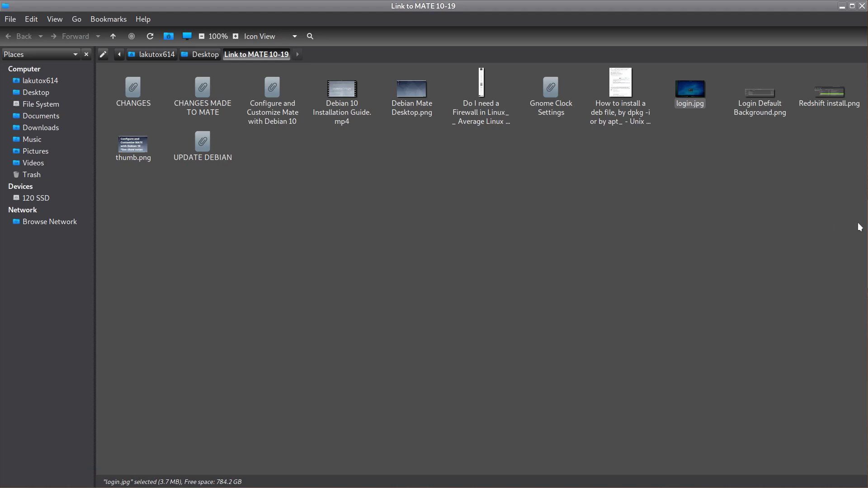
left_click(826, 106)
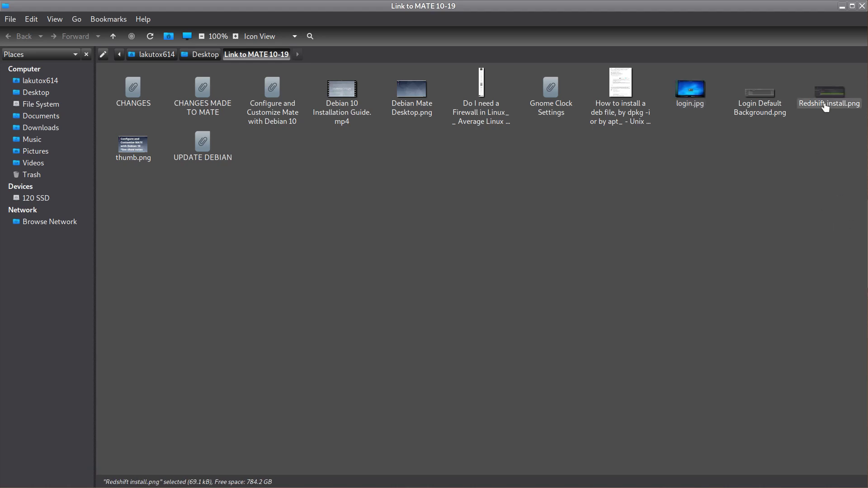
double_click(826, 106)
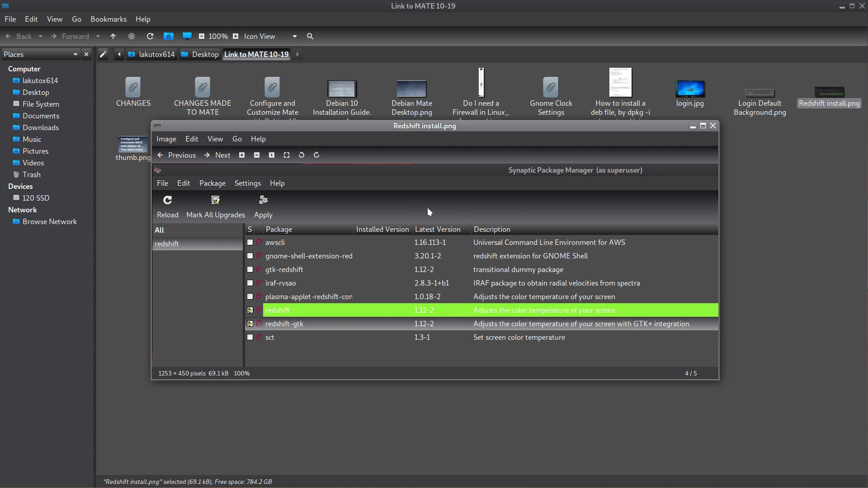
left_click(713, 126)
mouse_move(864, 251)
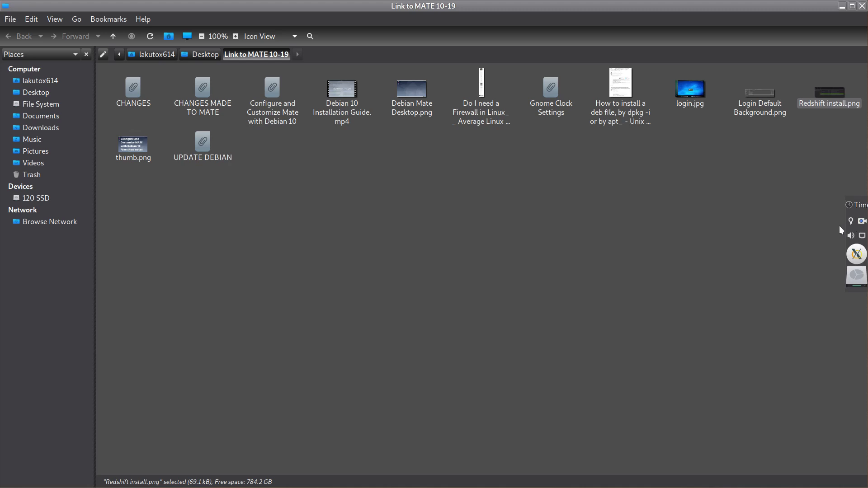
mouse_move(857, 225)
right_click(852, 223)
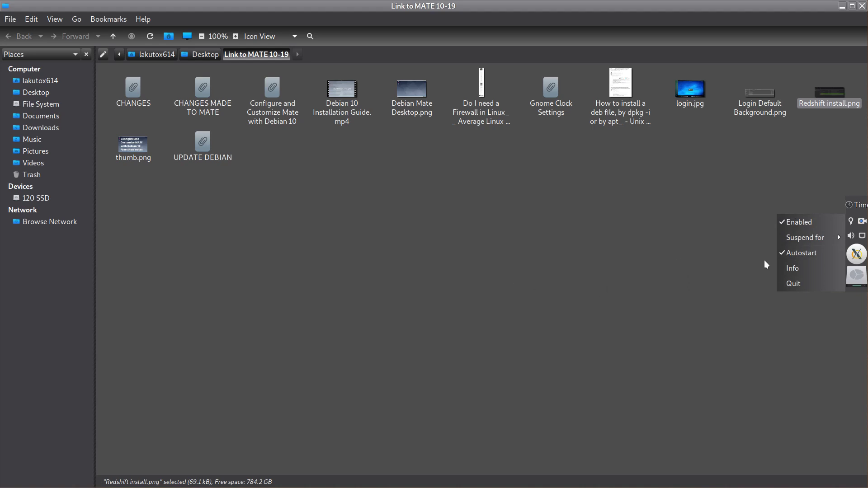
left_click(754, 327)
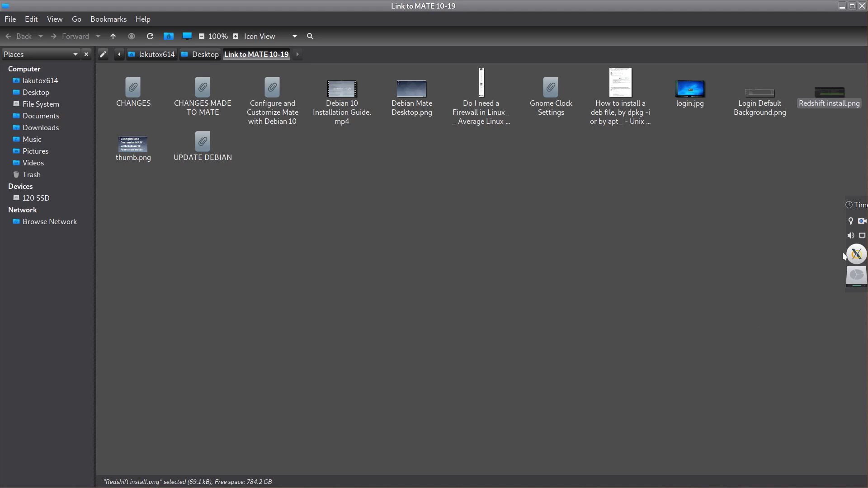